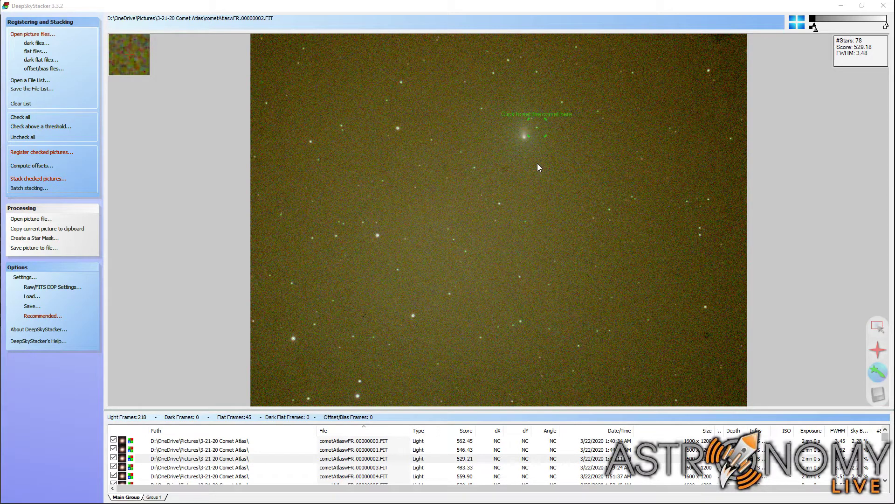
{"action": "left_click", "coordinate": [326, 468]}
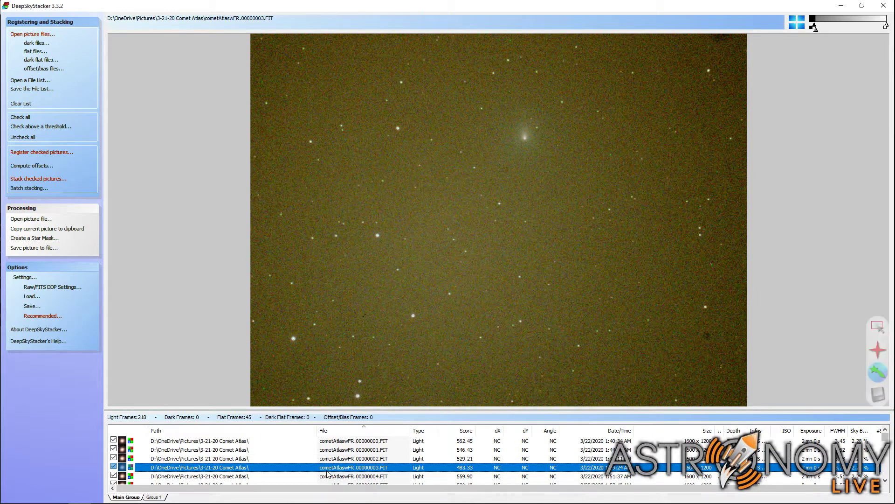
{"action": "key", "text": "Up"}
{"action": "key", "text": "Up"}
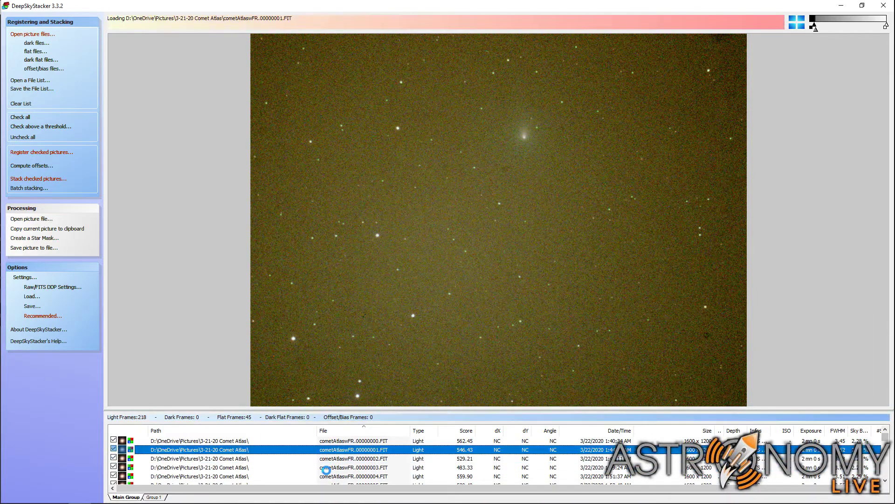
{"action": "key", "text": "Up"}
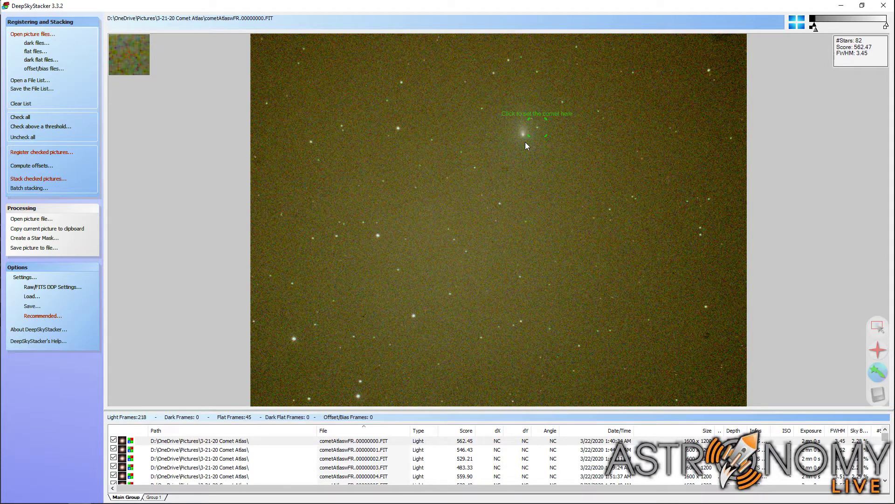
- Show frame cometAtlaswFR.00000001.FIT, with the comet visible near the top
{"action": "left_click", "coordinate": [212, 450]}
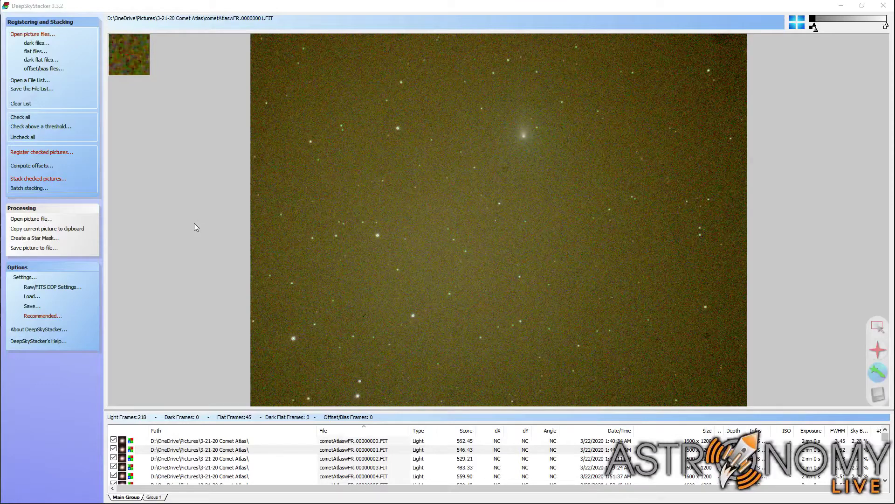
- From the stack dialog, check the Light settings: Kappa-Sigma clipping, kappa 1.00, 15 iterations
{"action": "left_click", "coordinate": [39, 179]}
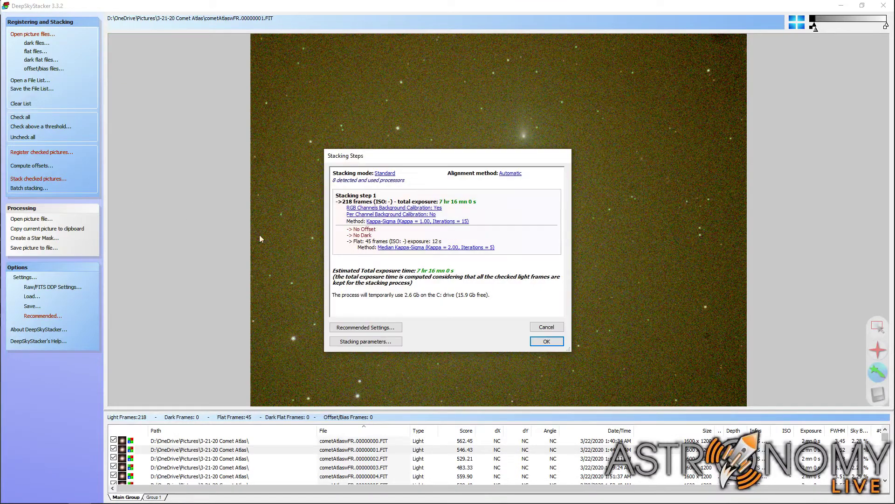
{"action": "left_click", "coordinate": [364, 341]}
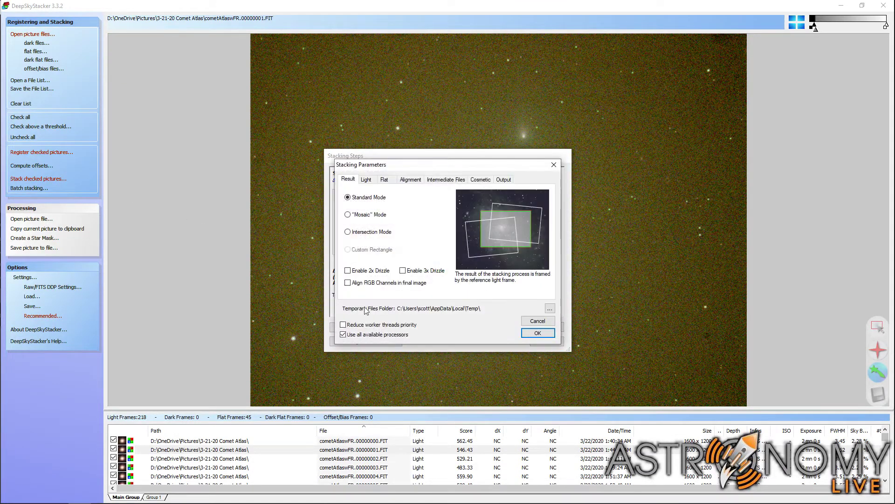
{"action": "left_click", "coordinate": [366, 180]}
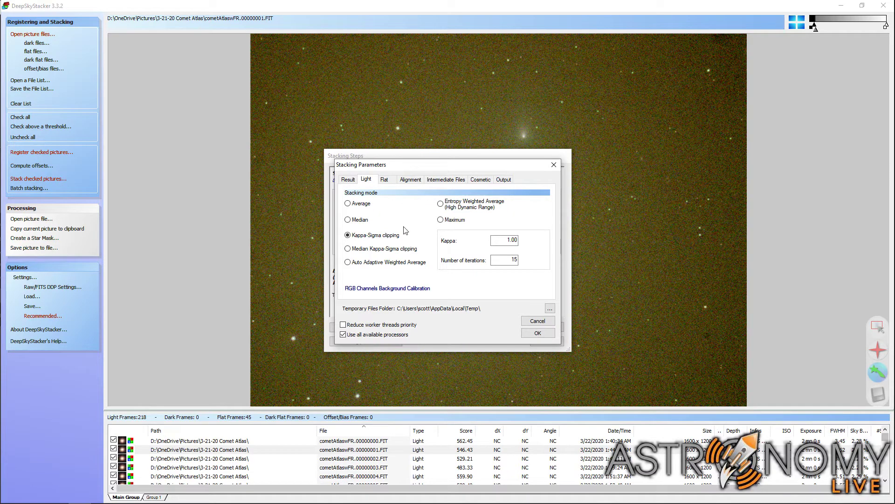
{"action": "mouse_move", "coordinate": [399, 234]}
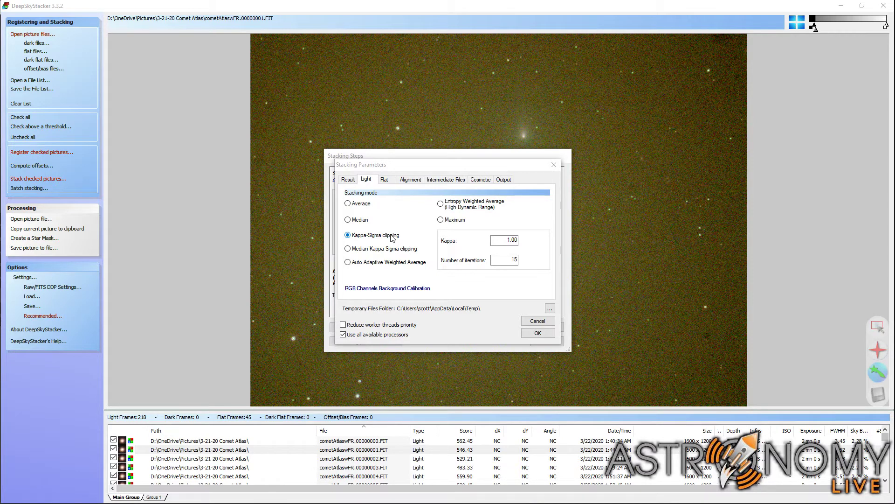
- Choose Intersection Mode, review Light, Flat, Alignment and Intermediate Files settings, and accept
{"action": "left_click", "coordinate": [354, 182]}
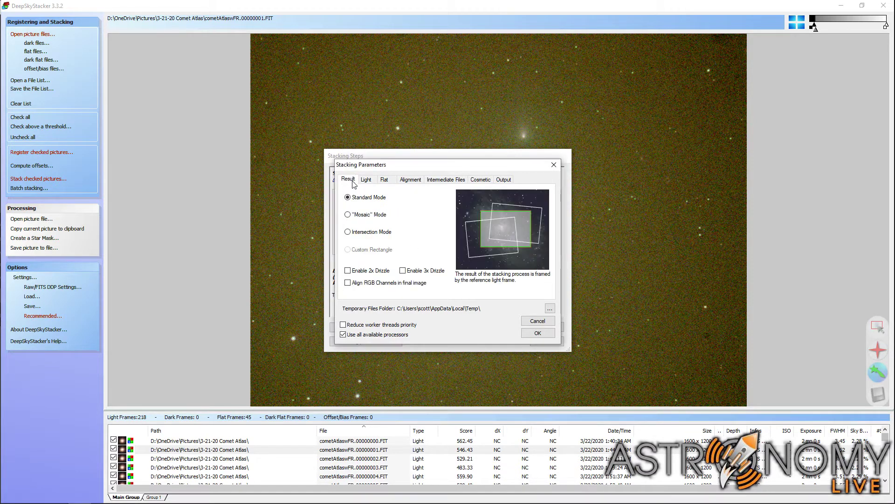
{"action": "left_click", "coordinate": [362, 233]}
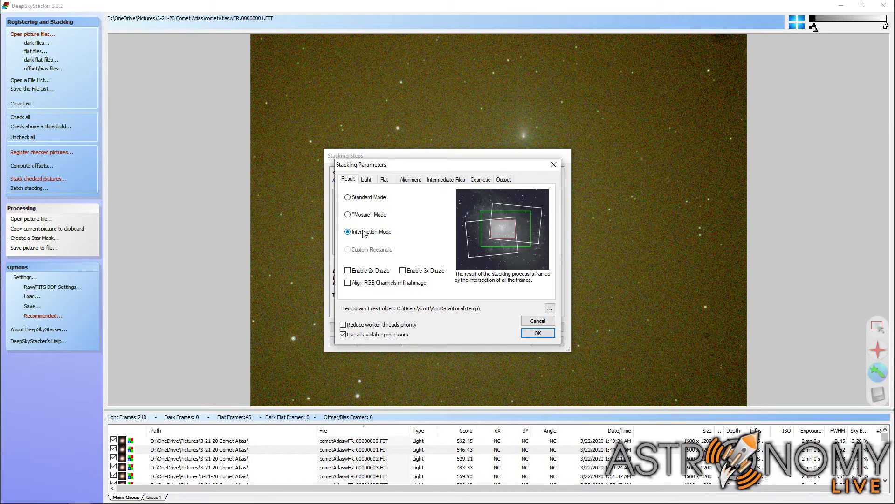
{"action": "left_click", "coordinate": [366, 181]}
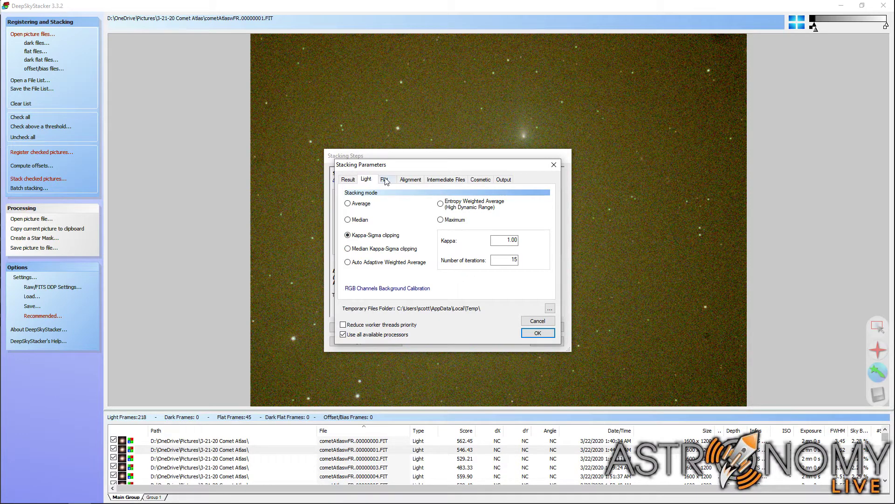
{"action": "left_click", "coordinate": [387, 180]}
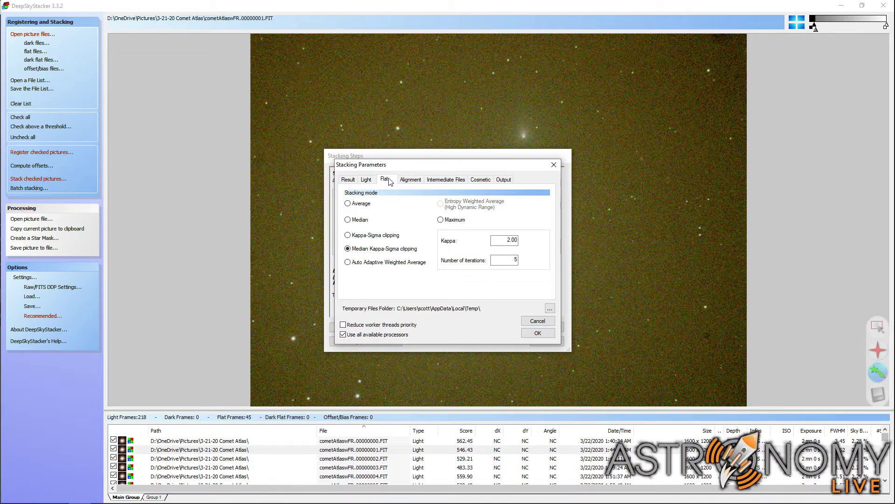
{"action": "left_click", "coordinate": [414, 181]}
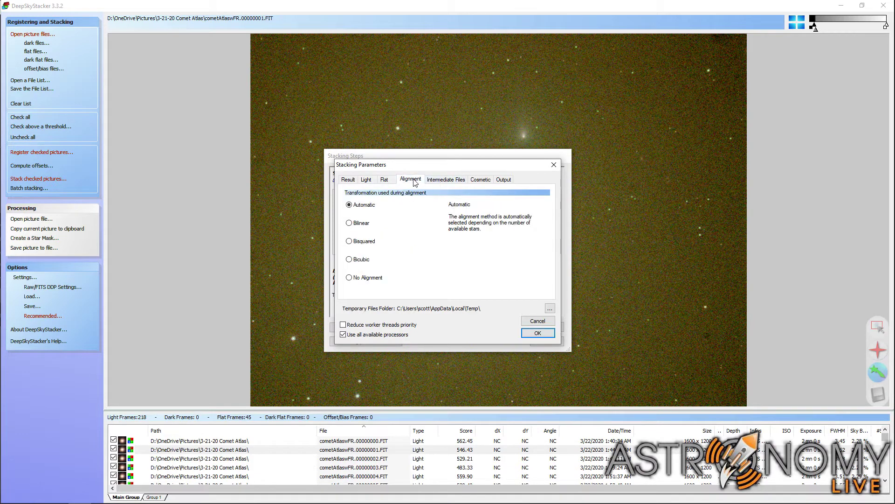
{"action": "left_click", "coordinate": [434, 181]}
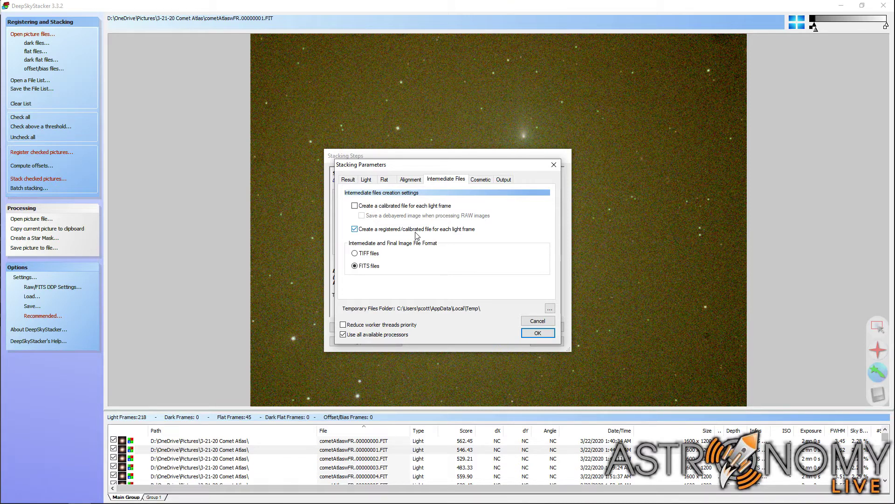
{"action": "left_click", "coordinate": [537, 333]}
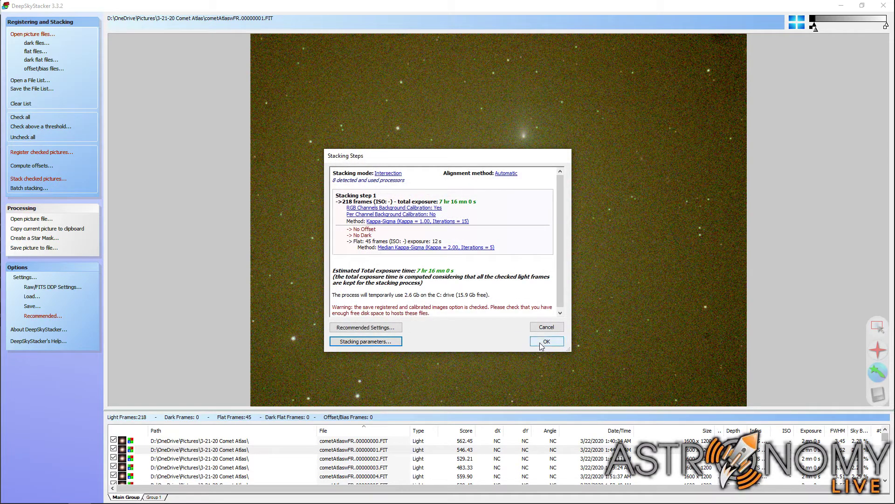
- Confirm the Stacking Steps summary for 218 light frames to begin registering and stacking
{"action": "left_click", "coordinate": [542, 343]}
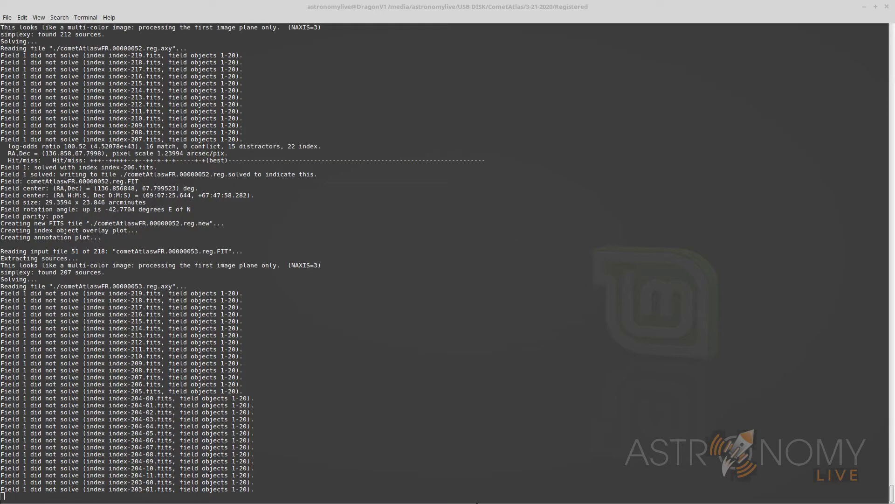
- Switch from the plate-solving terminal to Astrometry.net's "Use the code" page in Firefox
{"action": "key", "text": "alt+Tab"}
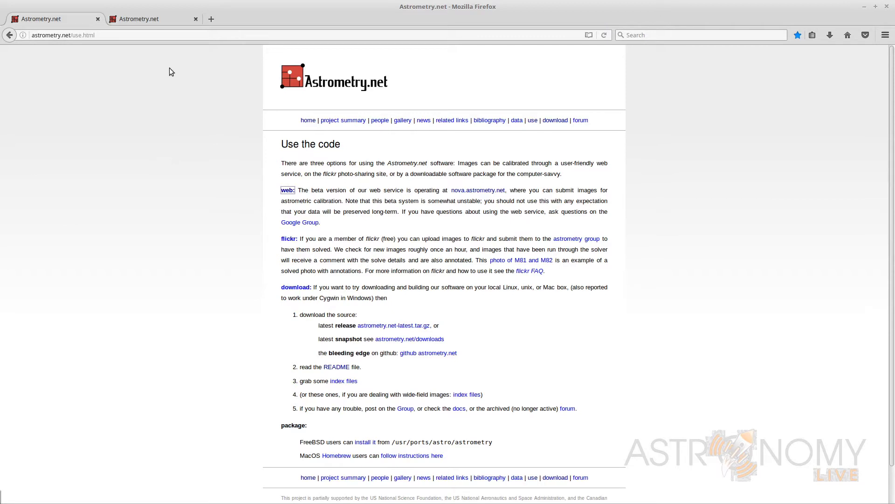
- Show the nova.astrometry.net/upload page in the second browser tab
{"action": "left_click", "coordinate": [144, 23]}
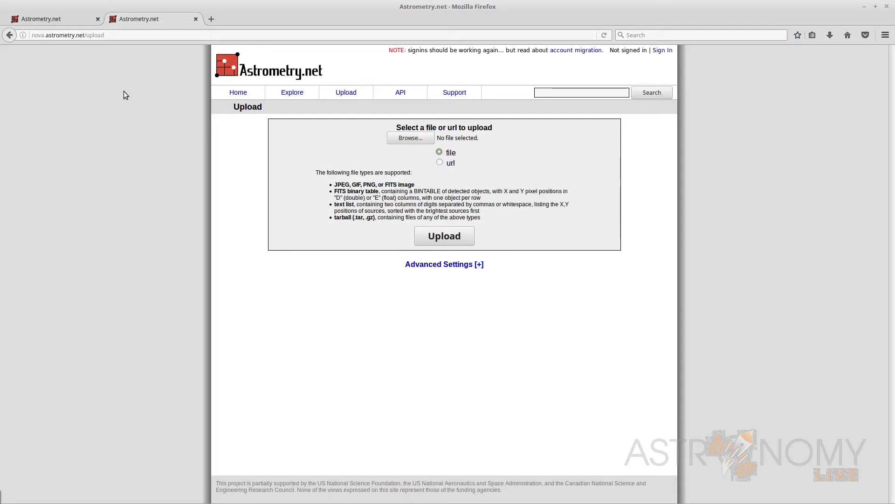
- Return to the astrometry.net/use.html tab and minimize the browser
{"action": "left_click", "coordinate": [68, 19]}
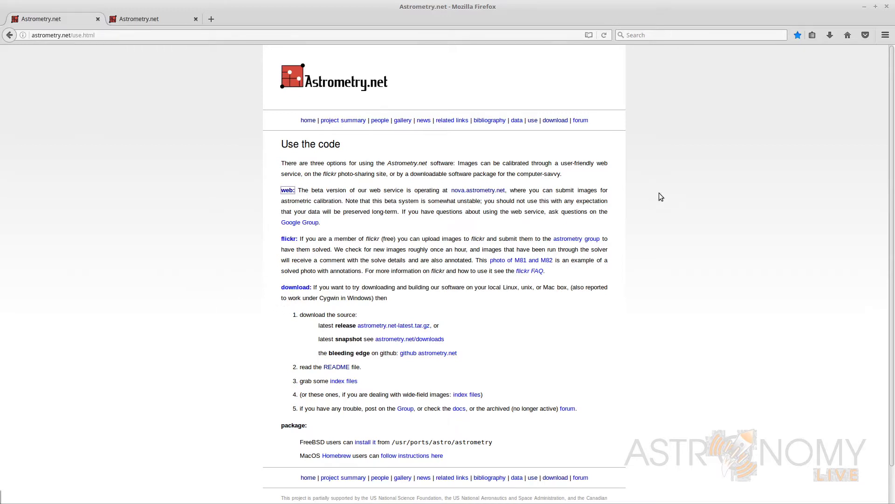
{"action": "left_click", "coordinate": [864, 7]}
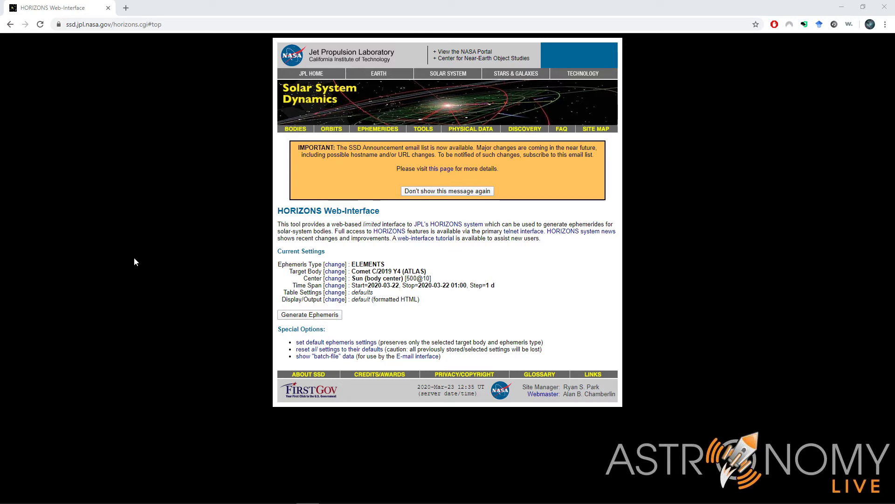
- Keep Orbital Elements as the ephemeris type and look up comet C/2019 Y4 as target body
{"action": "left_click", "coordinate": [335, 264]}
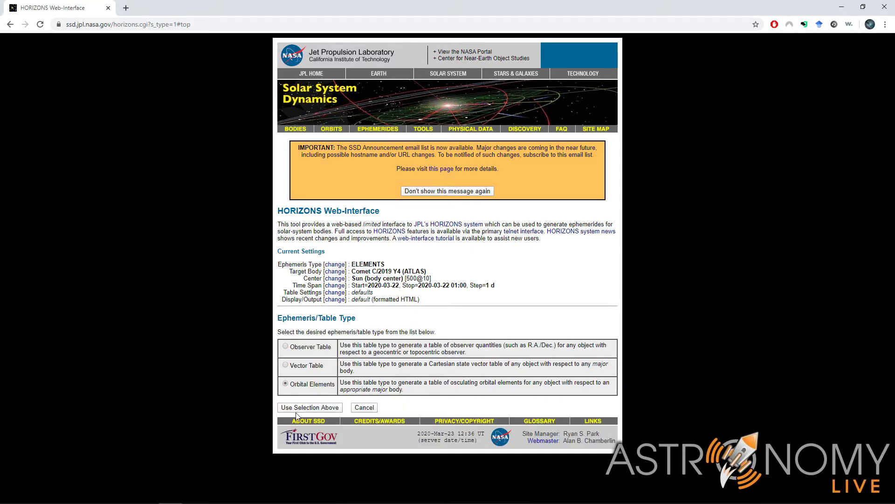
{"action": "left_click", "coordinate": [298, 408]}
{"action": "left_click", "coordinate": [335, 272]}
{"action": "left_click", "coordinate": [301, 292]}
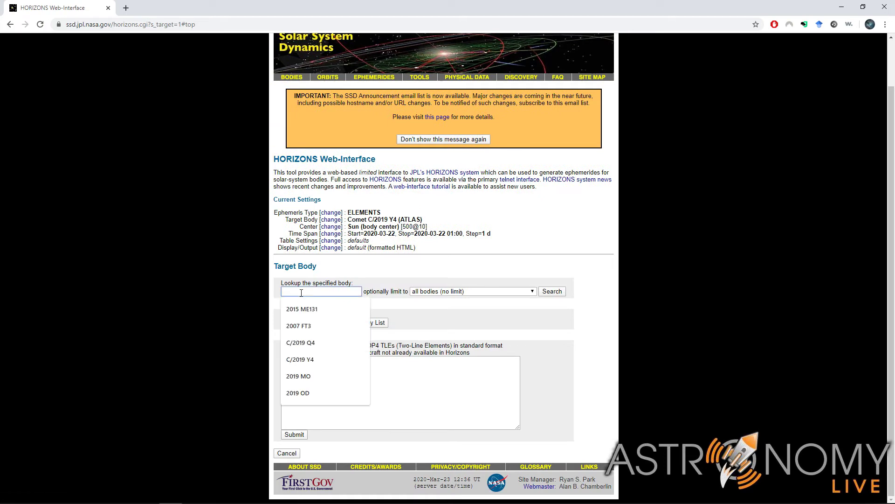
{"action": "left_click", "coordinate": [295, 360]}
{"action": "left_click", "coordinate": [560, 292]}
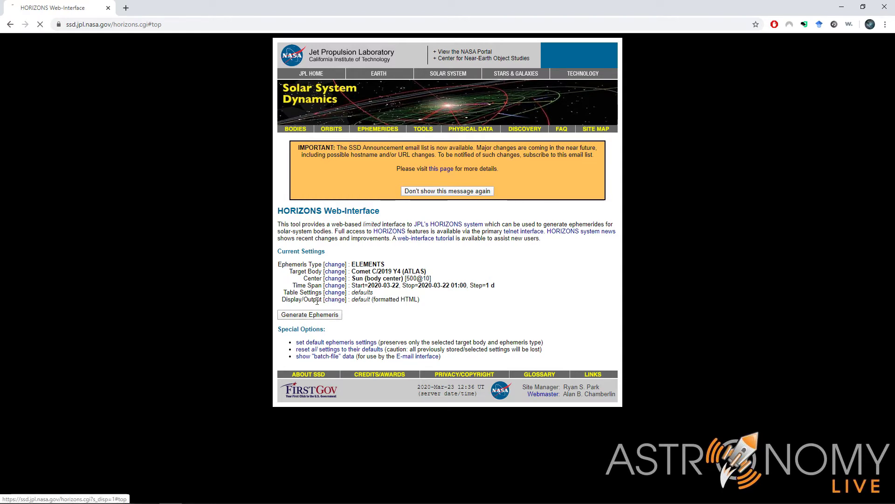
- Set Display/Output to download/save as plain text, apply it, and minimize the browser
{"action": "left_click", "coordinate": [334, 299]}
{"action": "left_click", "coordinate": [285, 373]}
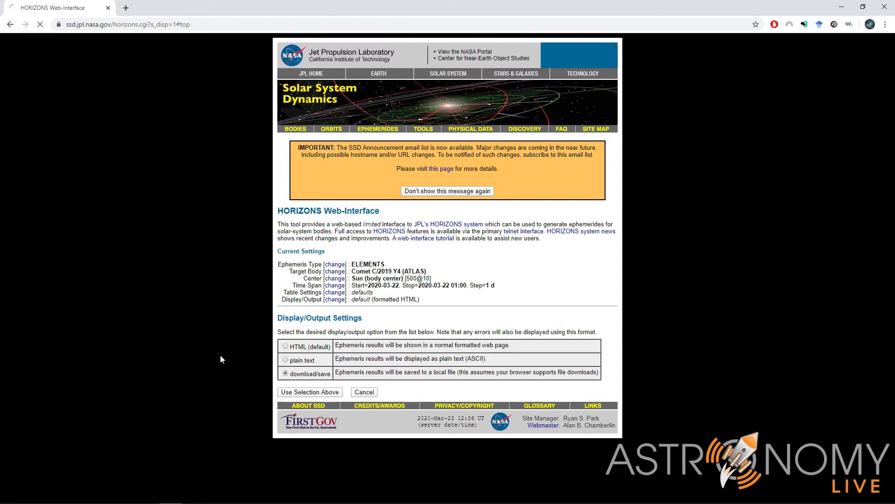
{"action": "left_click", "coordinate": [309, 393]}
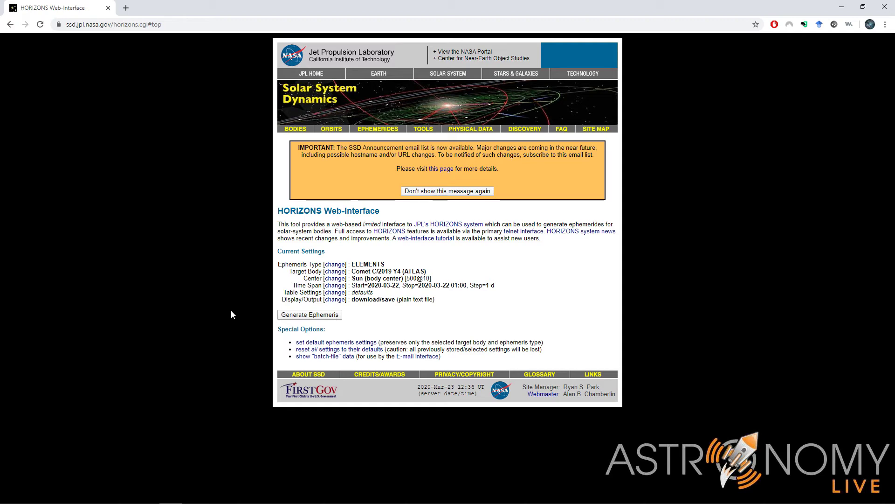
{"action": "left_click", "coordinate": [842, 6]}
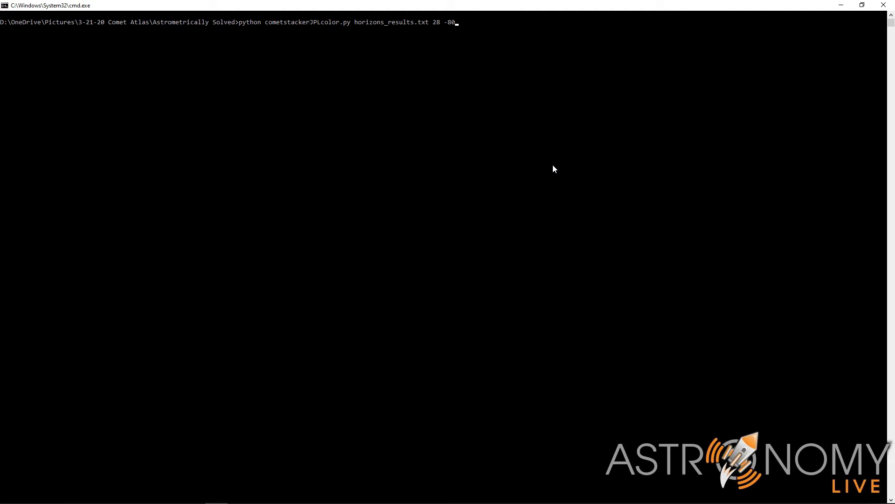
- Run 'python cometstackerJPLcolor.py horizons_results.txt 28 -80' in Command Prompt
{"action": "key", "text": "Return"}
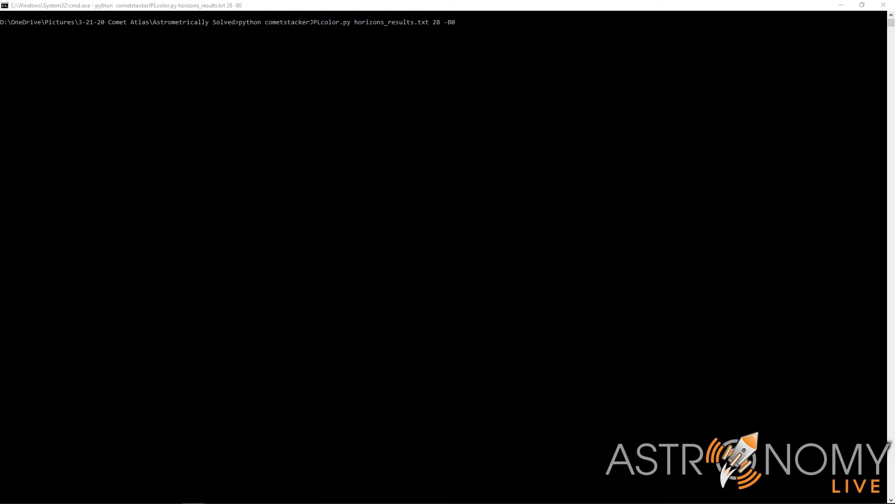
- In Geany, select the '*.new*' pattern on line 26 of cometstackerJPLcolor.py, then highlight just 'new'
{"action": "key", "text": "alt+Tab"}
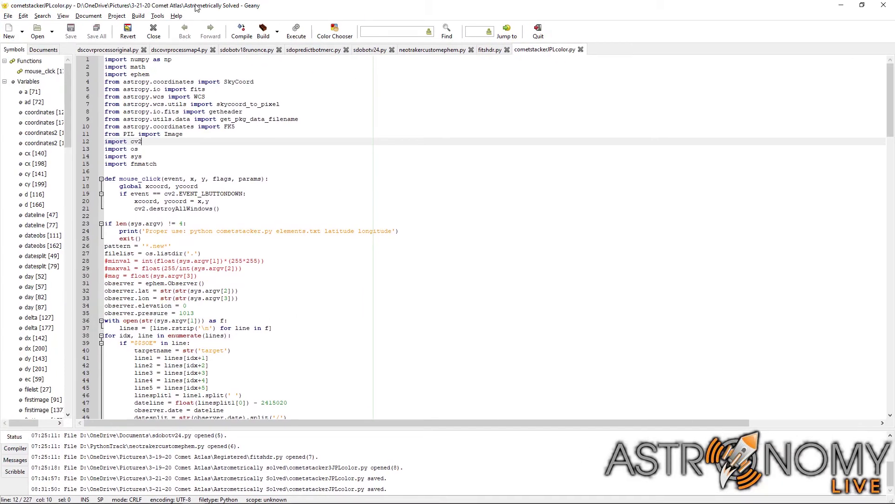
{"action": "left_click_drag", "start_coordinate": [172, 246], "coordinate": [101, 247]}
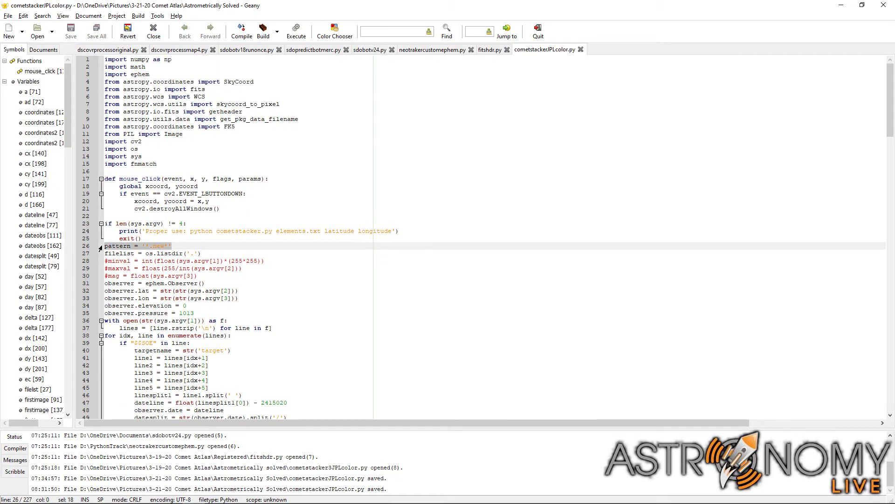
{"action": "left_click", "coordinate": [179, 246]}
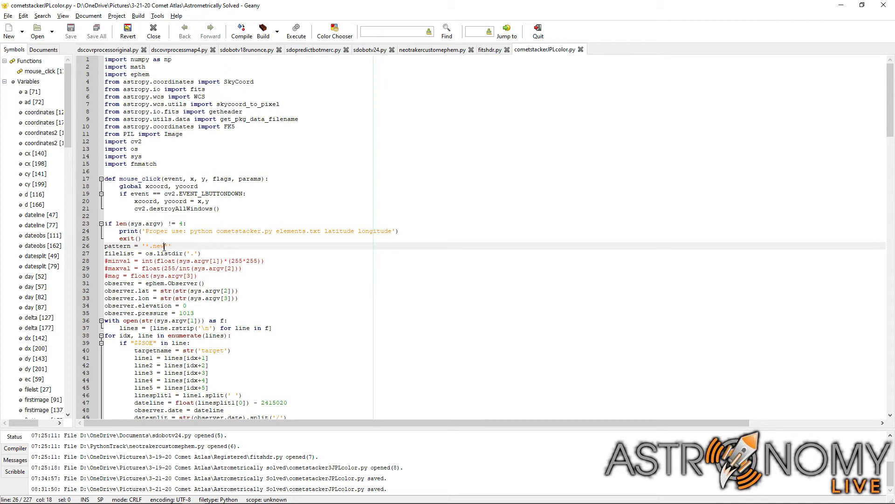
{"action": "left_click_drag", "start_coordinate": [164, 246], "coordinate": [155, 247]}
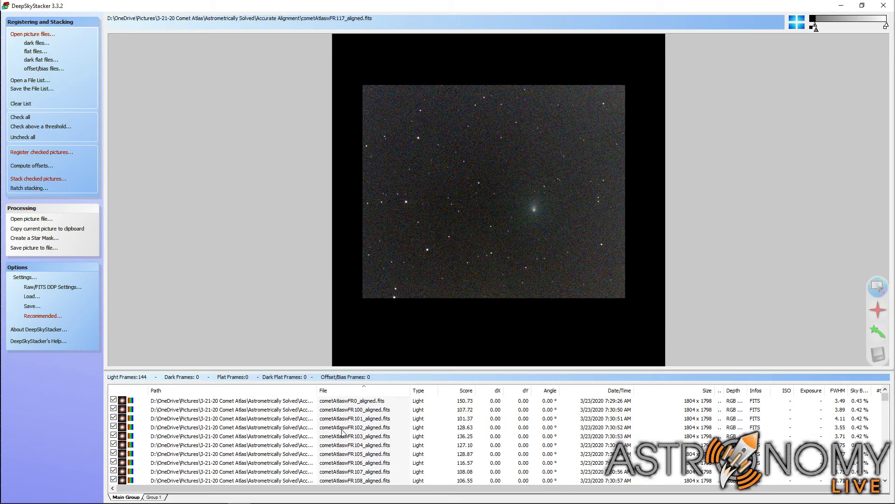
- Preview cometAtlaswFR100_aligned.fits, then cometAtlaswFR108_aligned.fits, checking the comet stays put
{"action": "left_click", "coordinate": [354, 410]}
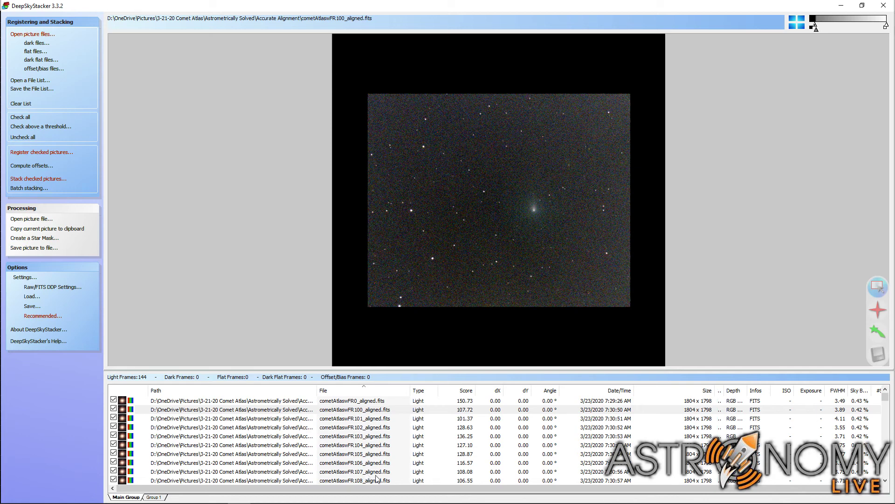
{"action": "left_click", "coordinate": [343, 481]}
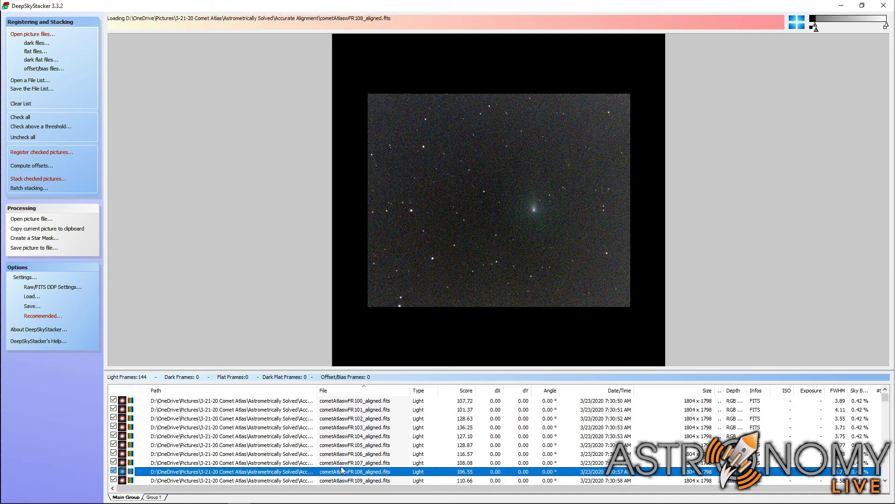
- Preview the FR11, FR119 and FR129 aligned frames, confirming the comet holds its position
{"action": "scroll", "coordinate": [373, 464], "scroll_direction": "down", "scroll_amount": 4}
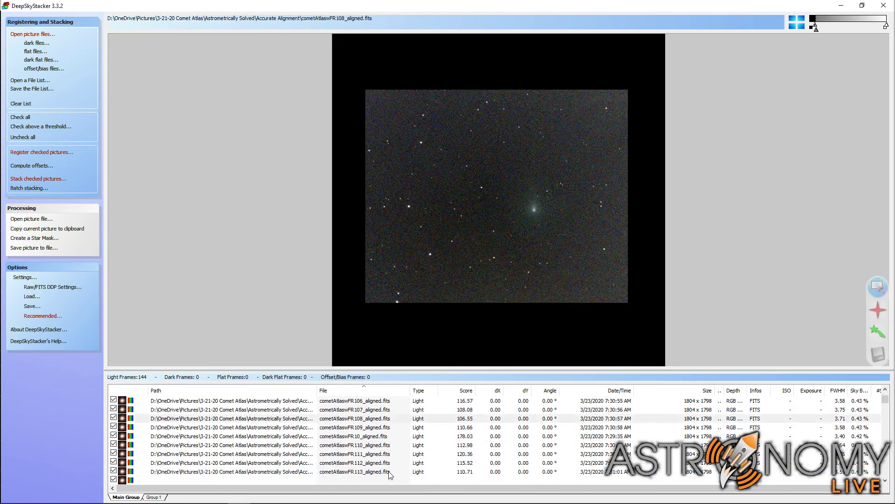
{"action": "left_click", "coordinate": [368, 480]}
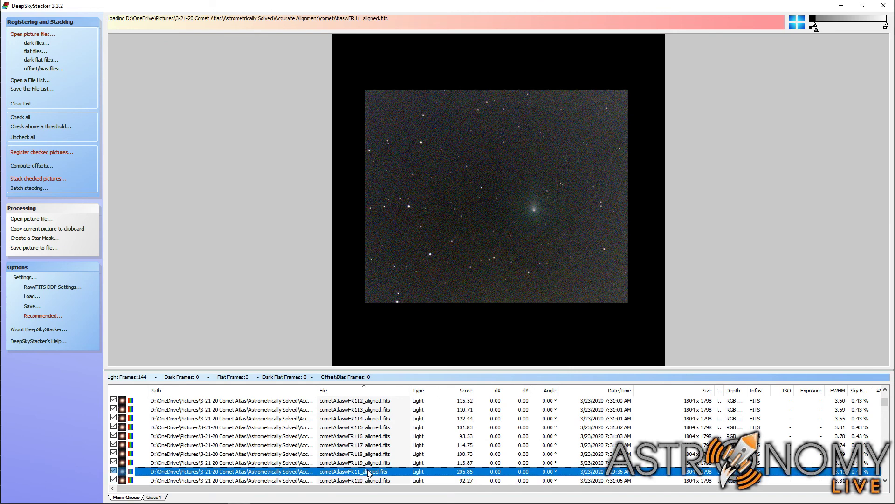
{"action": "left_click", "coordinate": [367, 464]}
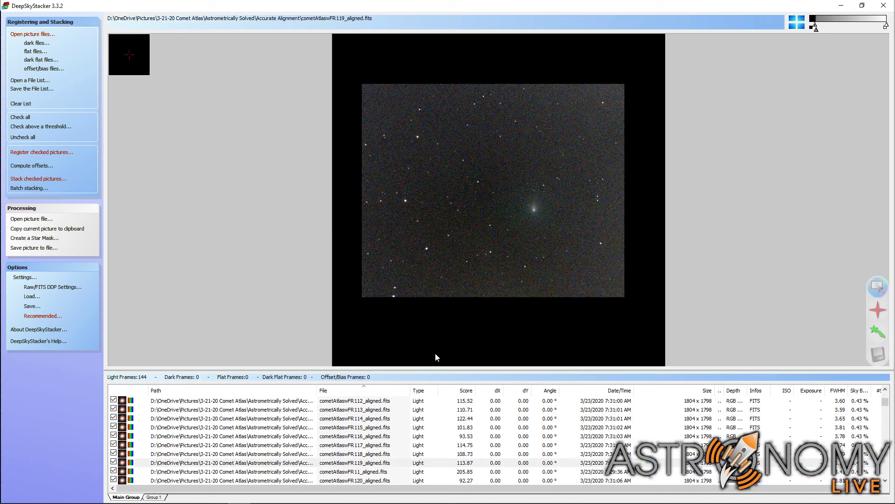
{"action": "scroll", "coordinate": [370, 464], "scroll_direction": "down", "scroll_amount": 3}
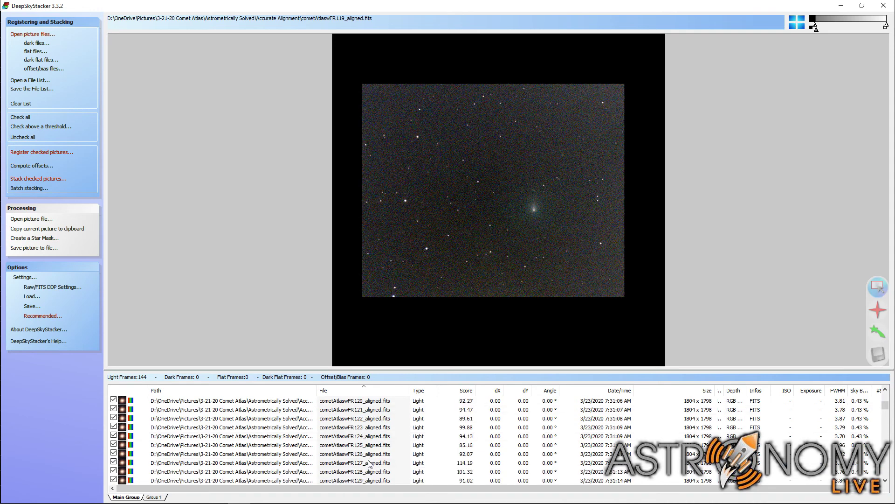
{"action": "left_click", "coordinate": [353, 481]}
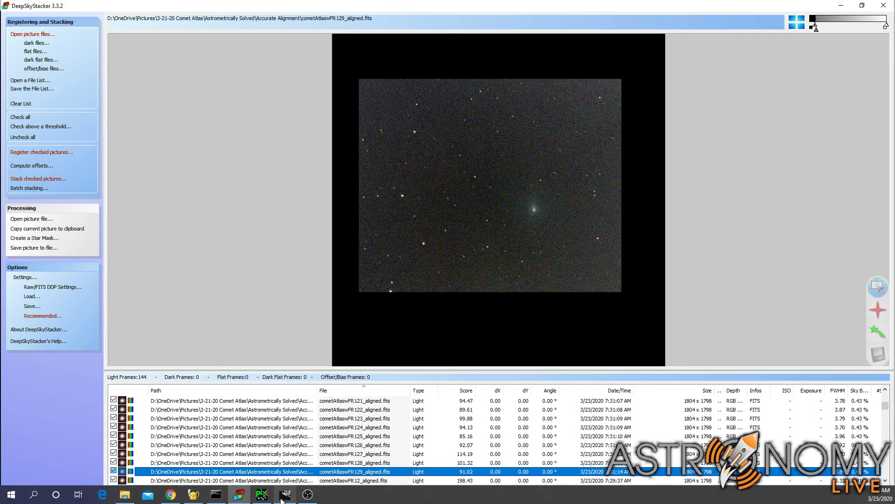
- Switch to GIMP to view the 1423×1154 cometnostars.xcf stacked comet image
{"action": "left_click", "coordinate": [286, 498]}
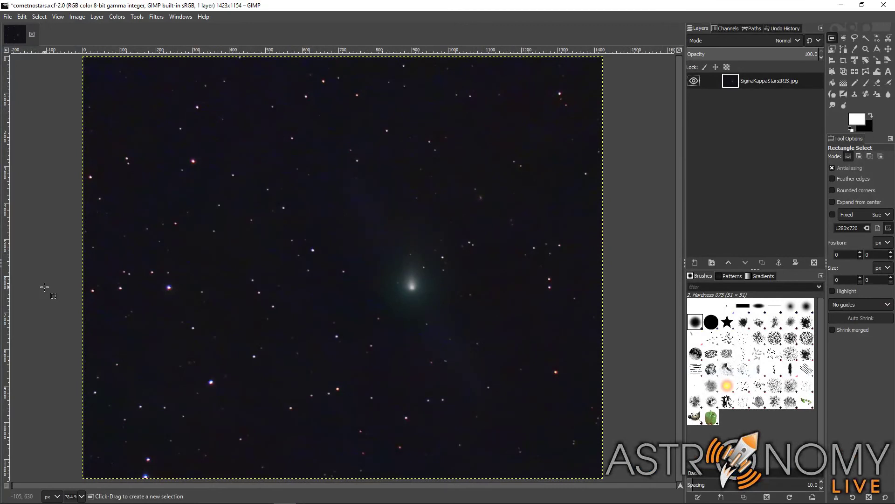